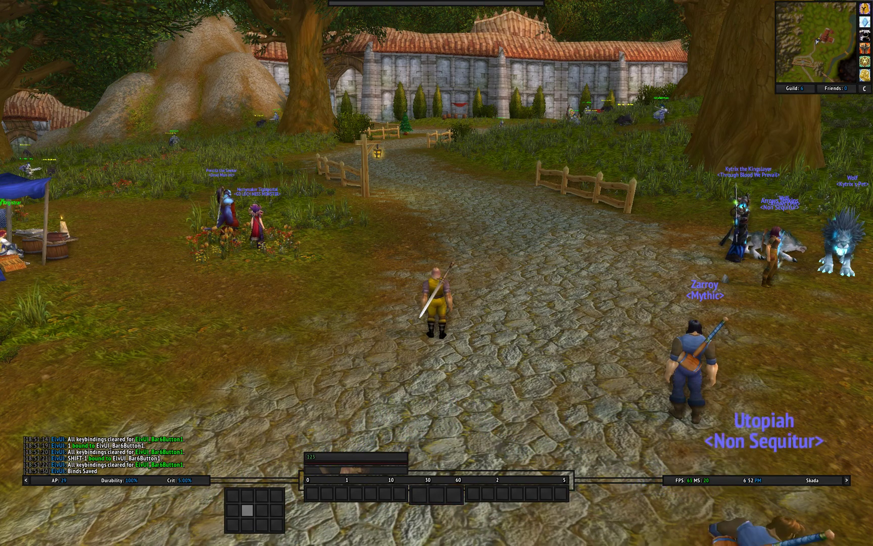
Turn off the Mouse Over option for action bars 4 and 5, and set Bar 5 to 12 buttons per row
mouse_move(234, 495)
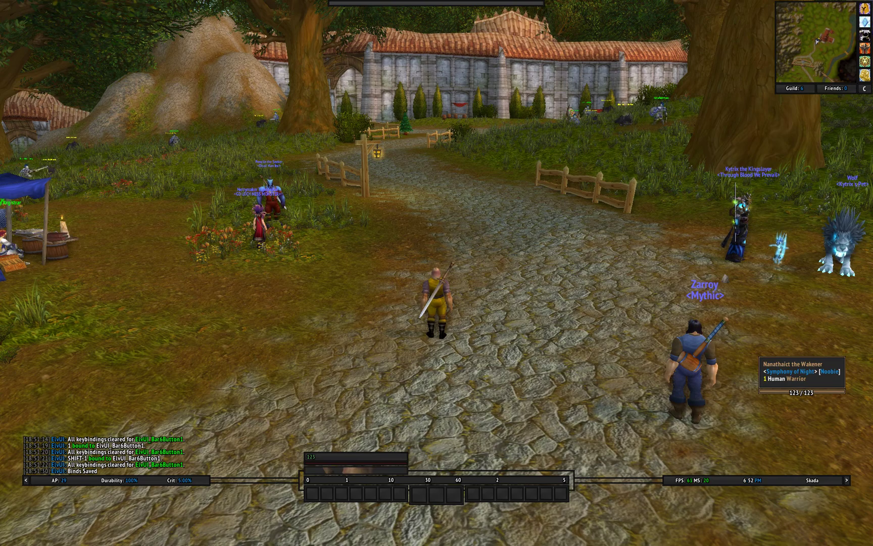
key(1)
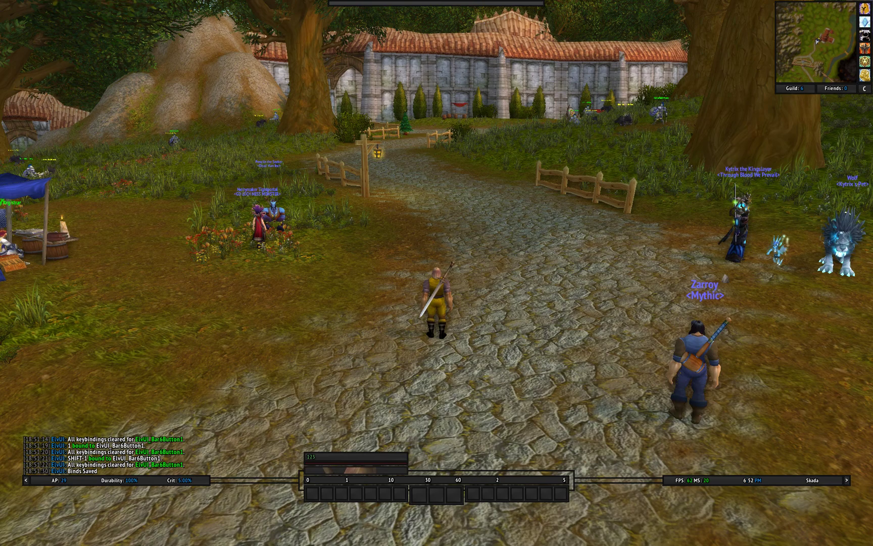
click(865, 88)
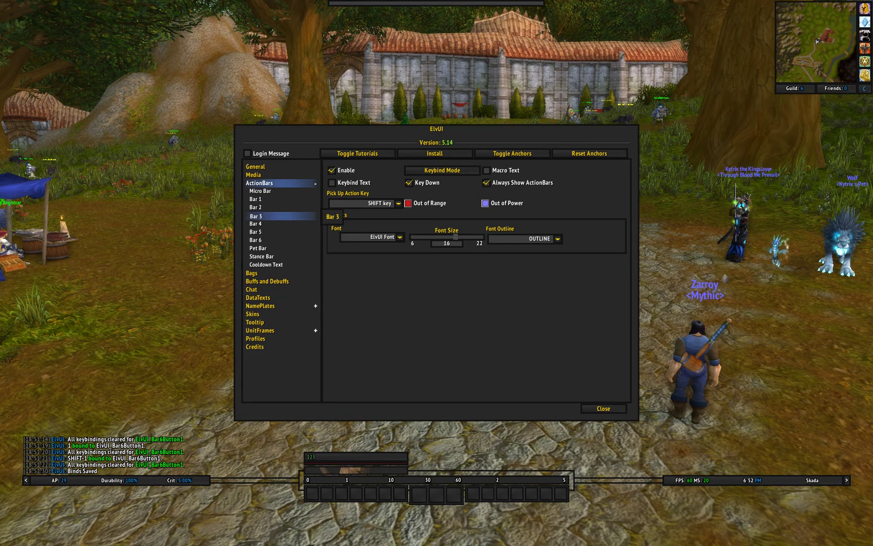
click(256, 223)
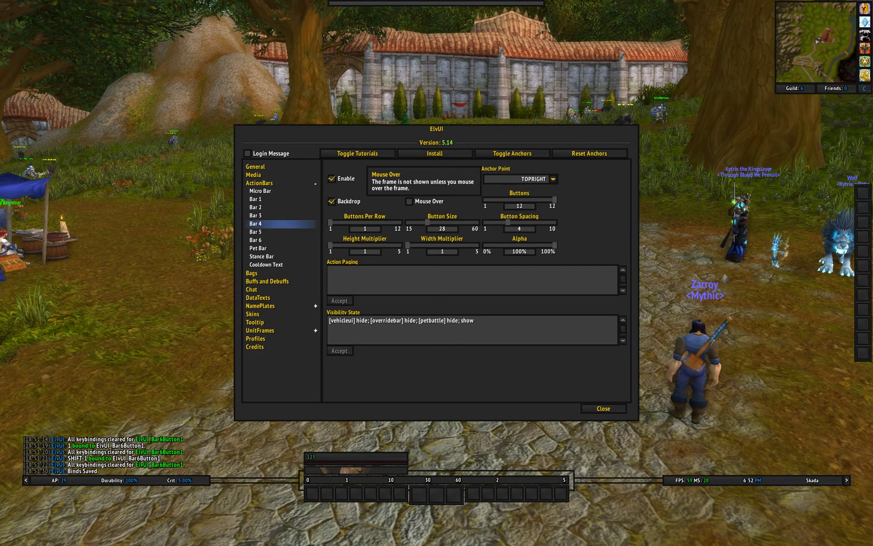
click(256, 207)
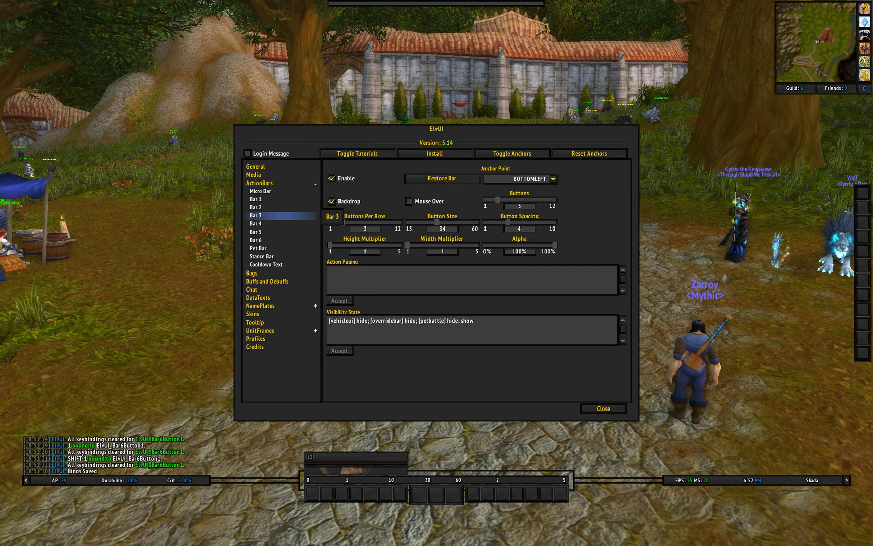
click(409, 201)
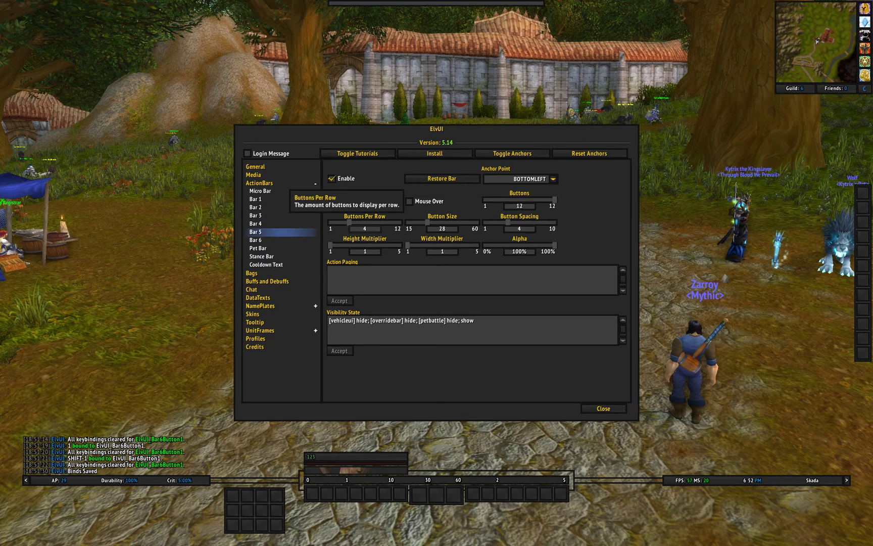
drag(349, 223, 401, 222)
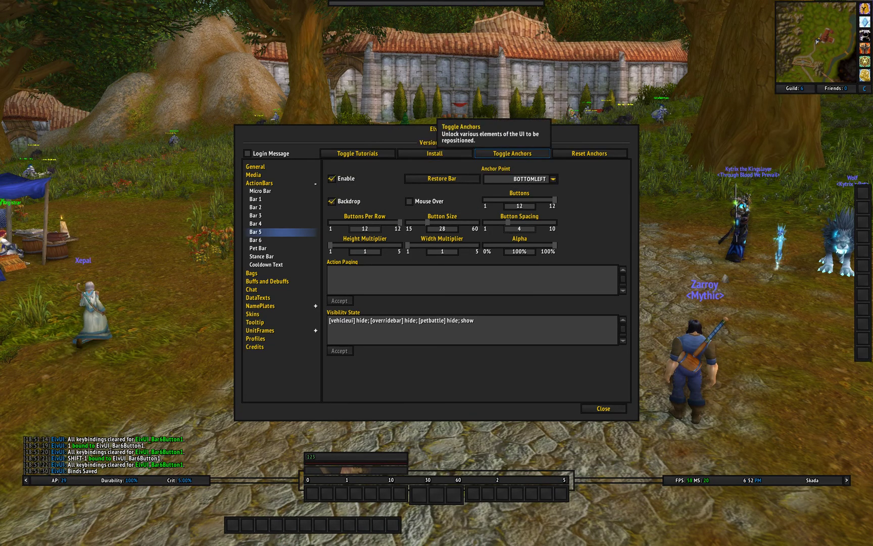
Unlock the ActionBars anchors, place Bar 5 centred directly above Bar 1, and close the configuration
click(512, 154)
click(507, 251)
click(480, 324)
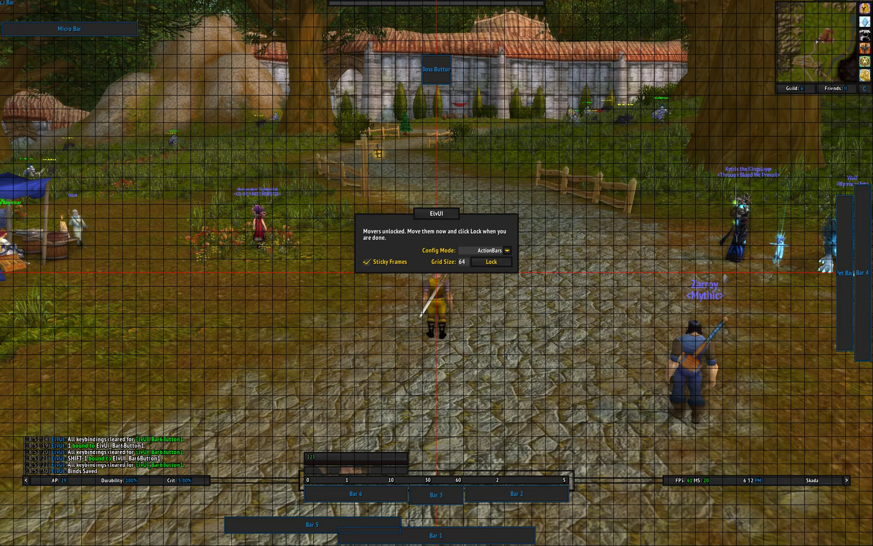
drag(312, 524, 437, 518)
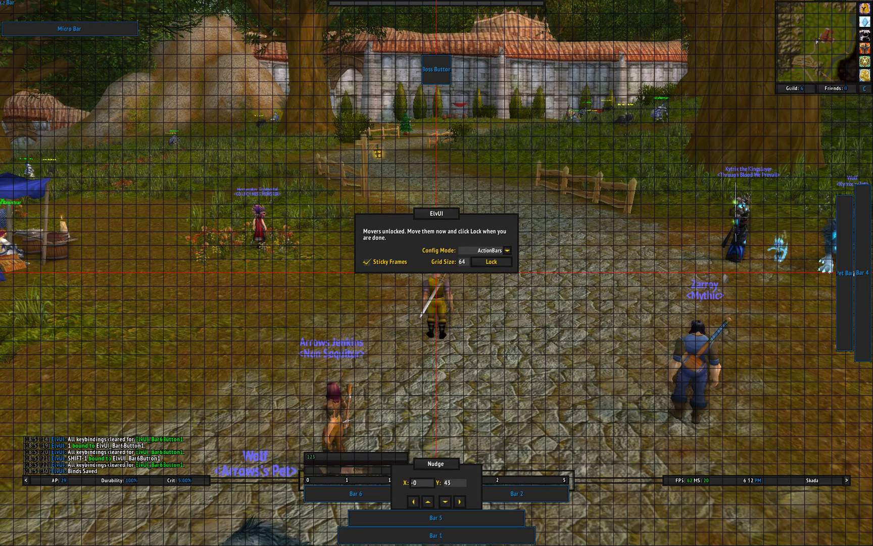
right_click(436, 518)
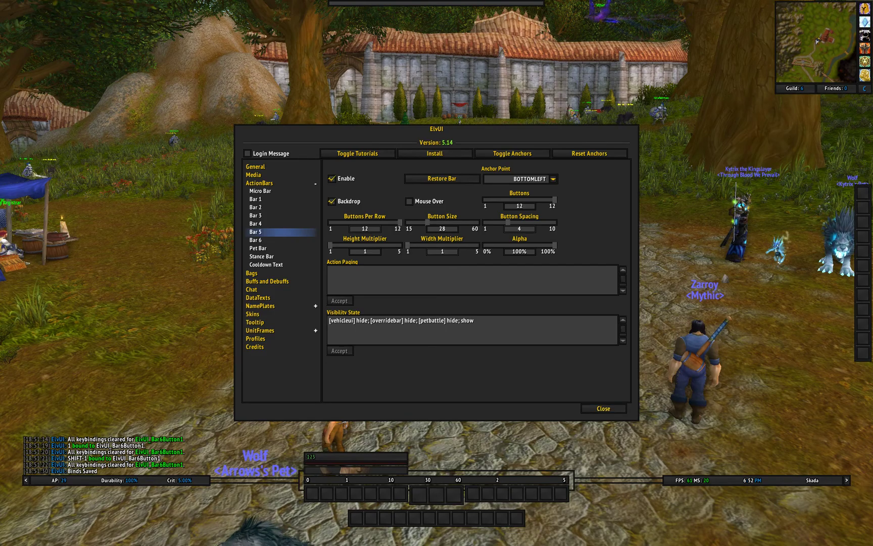
key(Escape)
drag(480, 260, 672, 260)
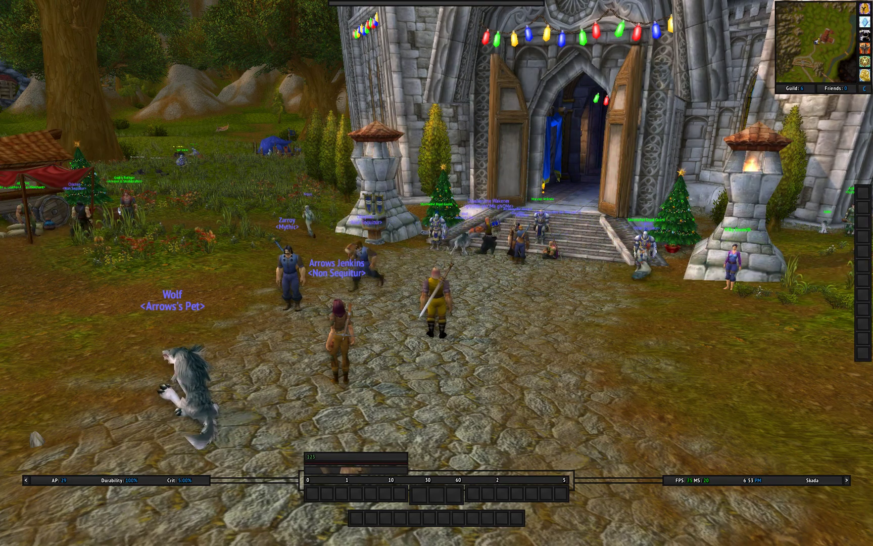
Switch the active ElvUI profile to Alterboi Heals
click(864, 88)
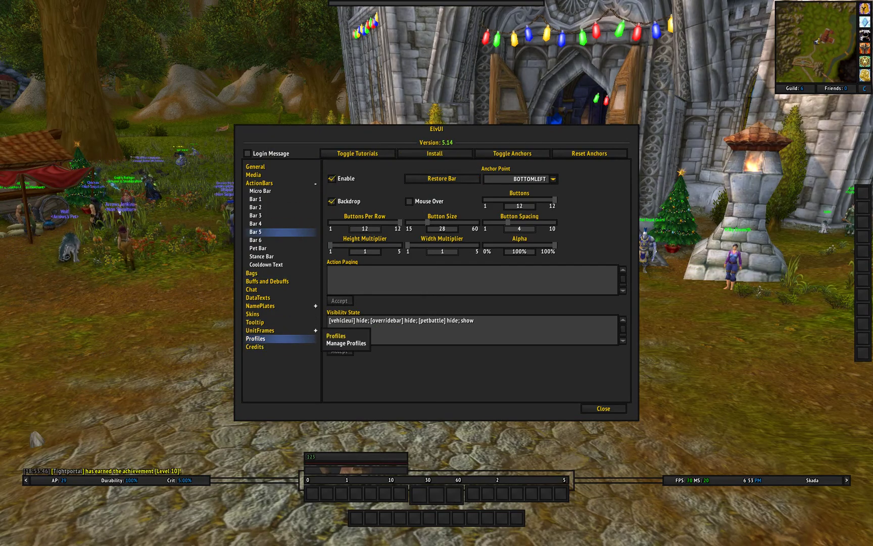
click(255, 338)
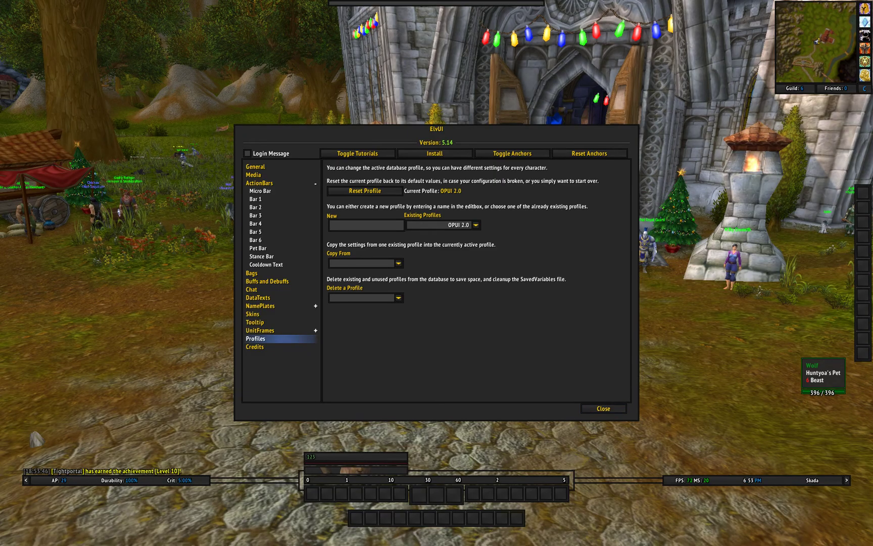
click(603, 409)
mouse_move(635, 293)
mouse_down()
mouse_move(486, 293)
mouse_move(733, 293)
mouse_move(627, 293)
mouse_up()
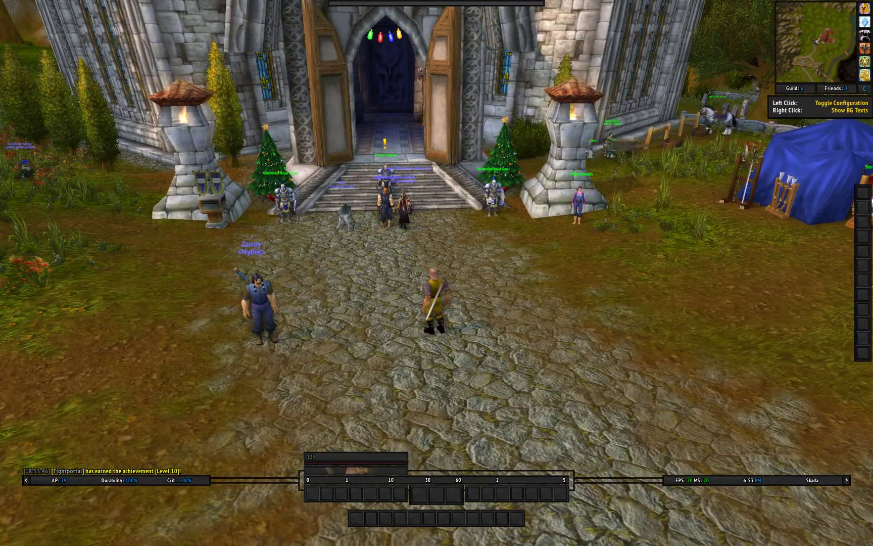
click(864, 88)
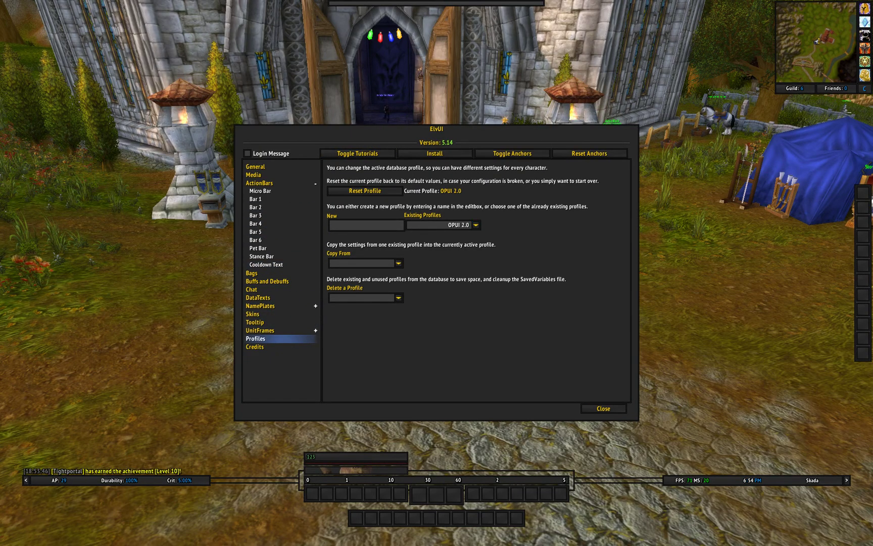
click(476, 225)
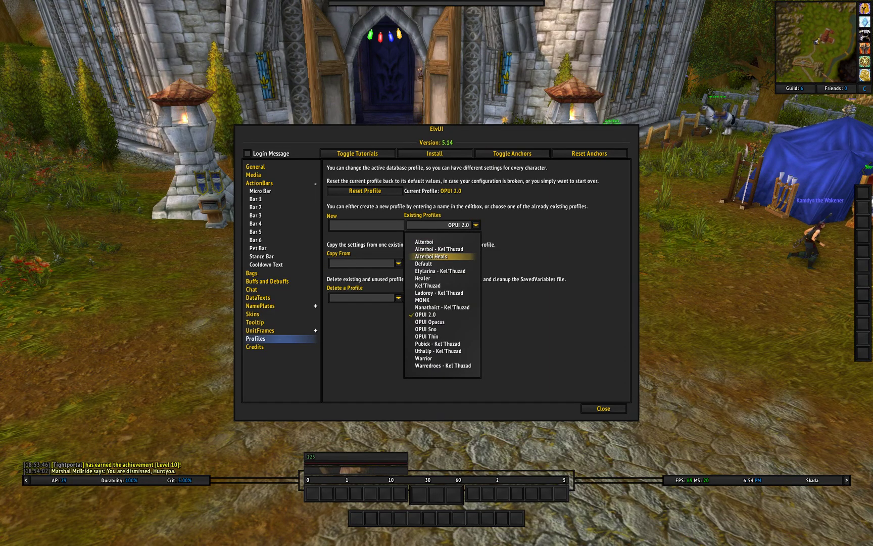
click(431, 256)
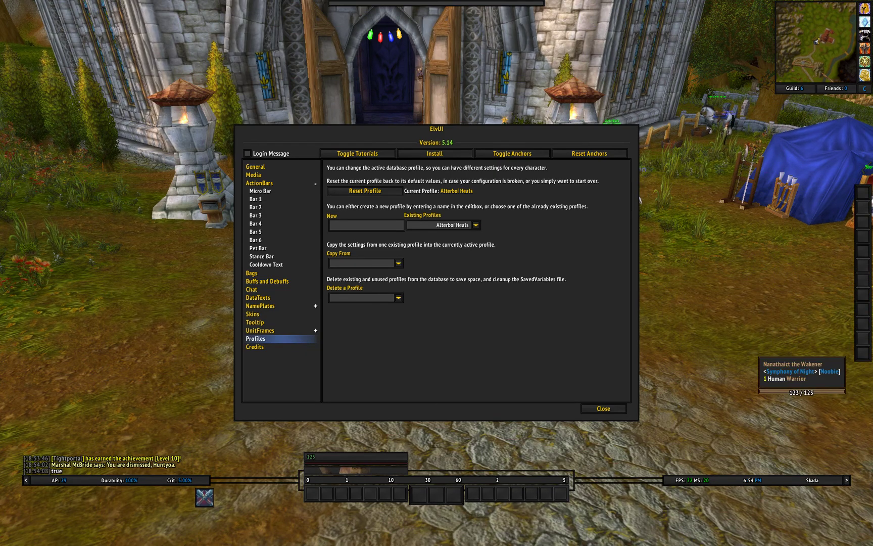
Display the preview of the Party Frames from the unit frame settings
drag(436, 129, 431, 45)
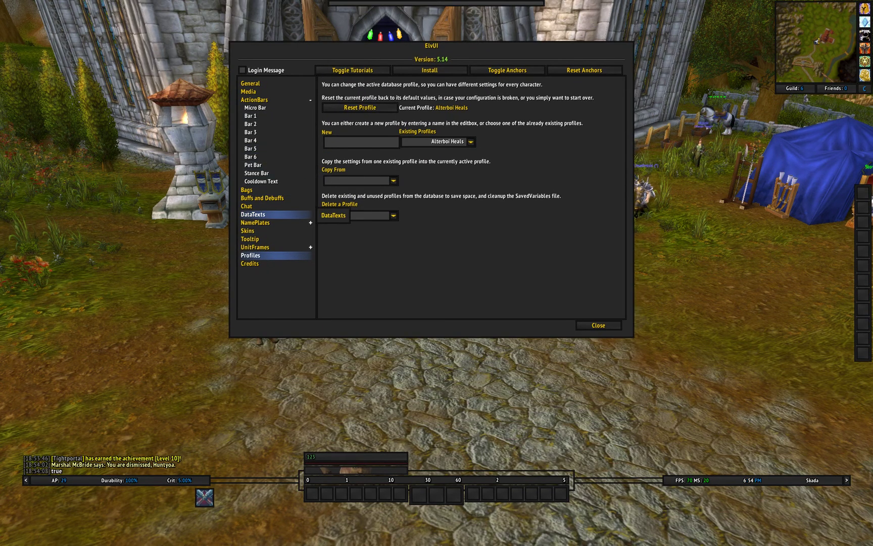
click(255, 248)
click(311, 247)
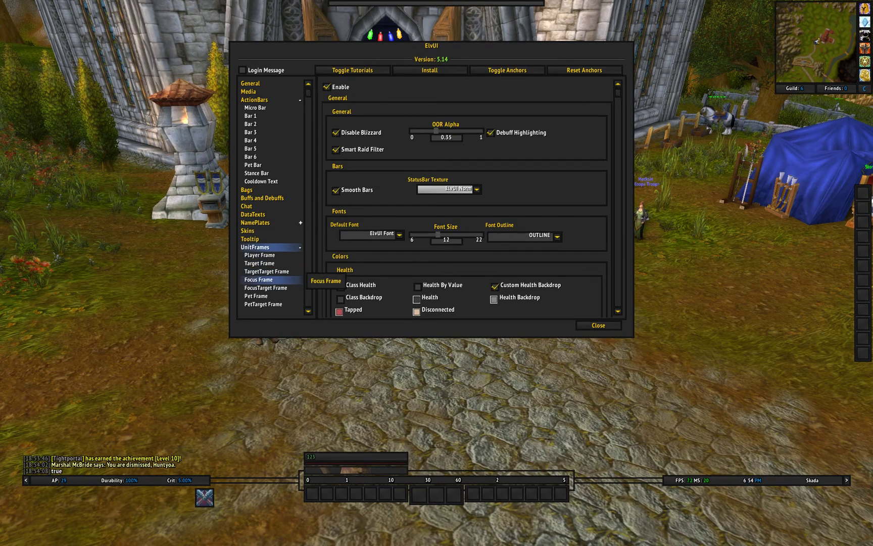
scroll(273, 273, down, 11)
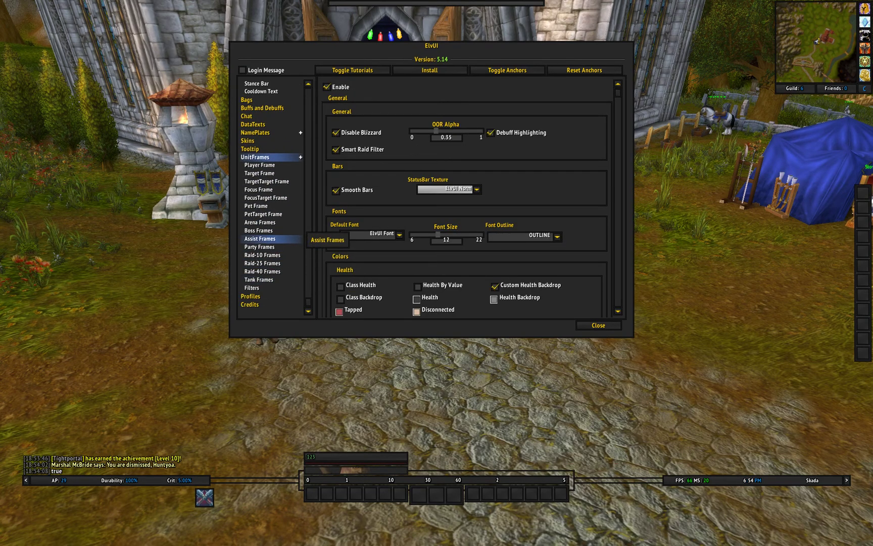
click(259, 246)
click(514, 87)
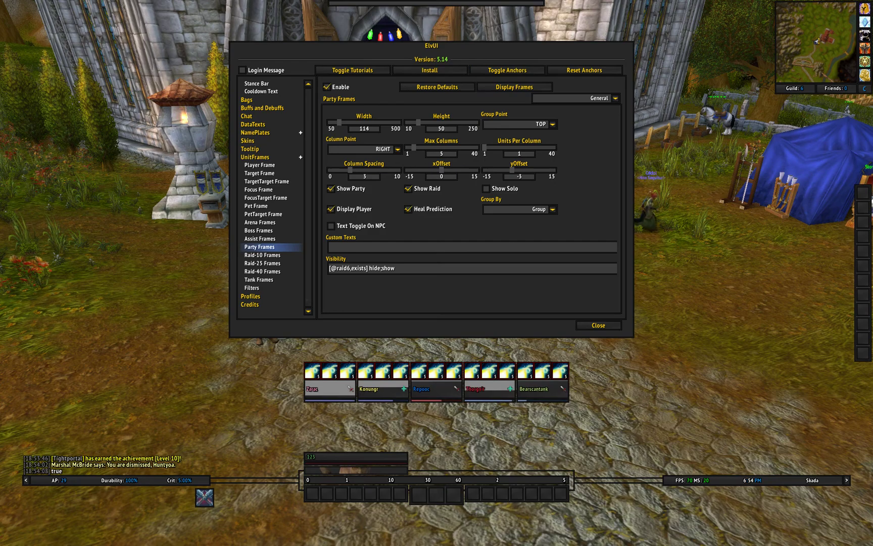
Set the health bar orientation of the Party Frames to Horizontal
drag(432, 52, 225, 16)
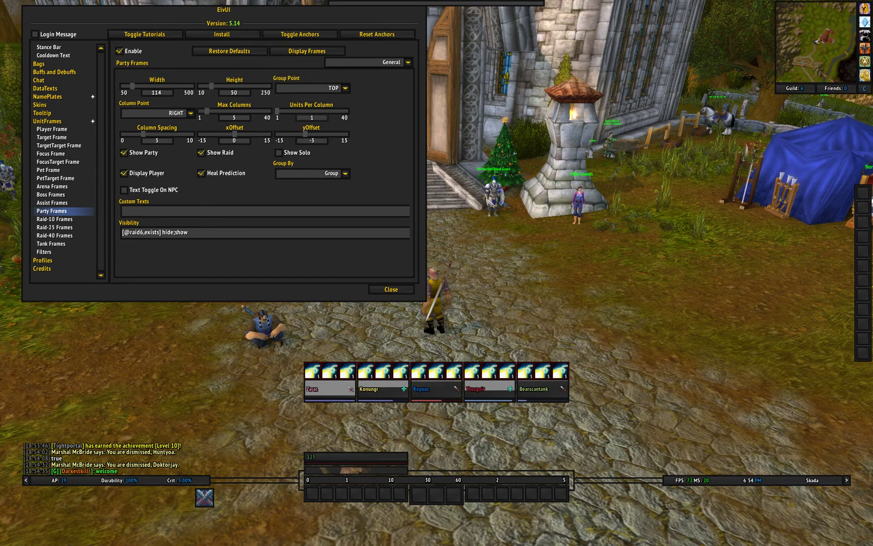
click(407, 62)
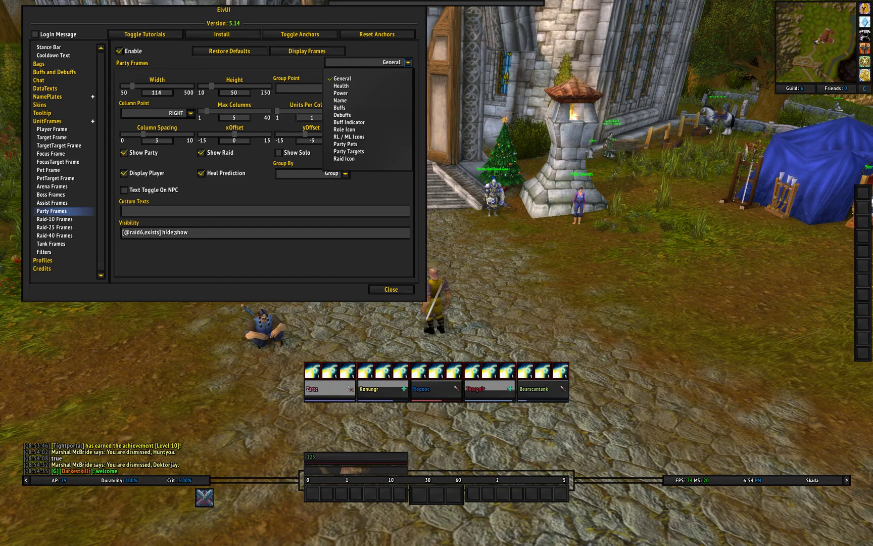
click(341, 86)
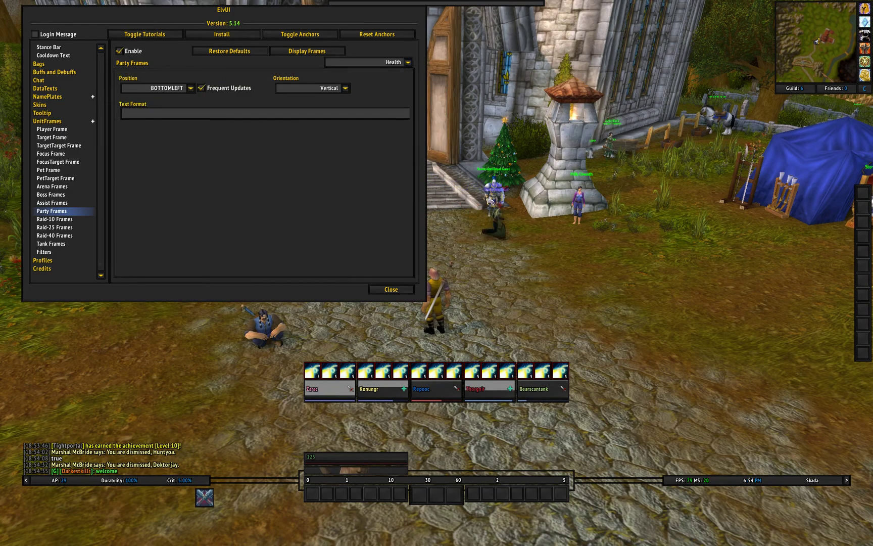
click(345, 88)
click(308, 118)
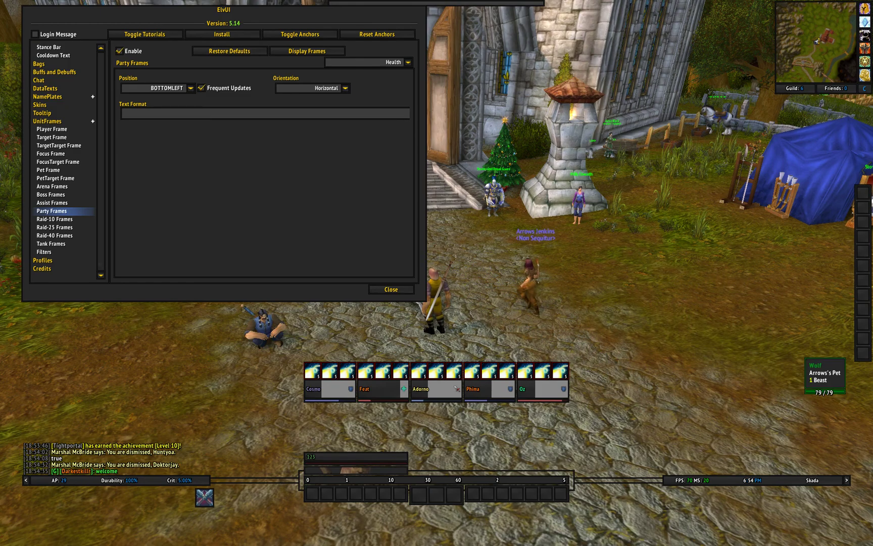
Replace the party frame preview with the Raid-25 Frames preview and target your own character
click(306, 51)
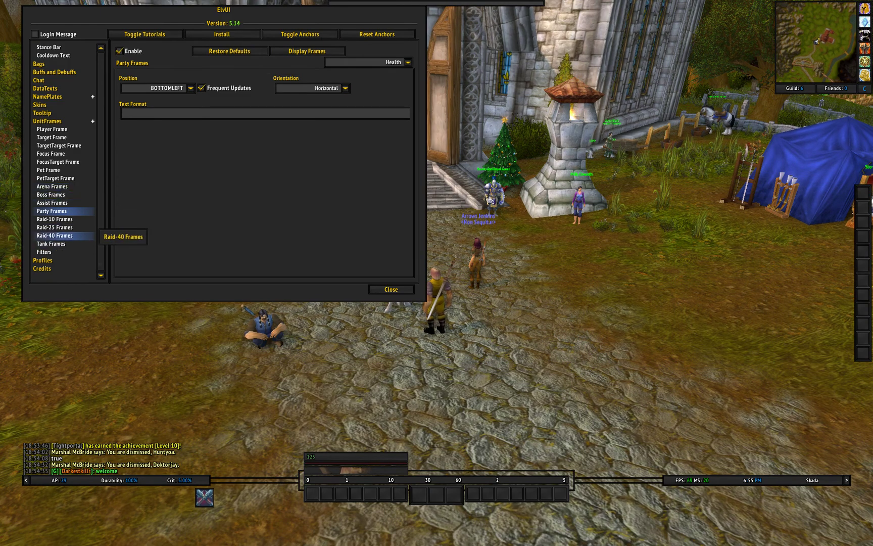
click(56, 227)
click(307, 51)
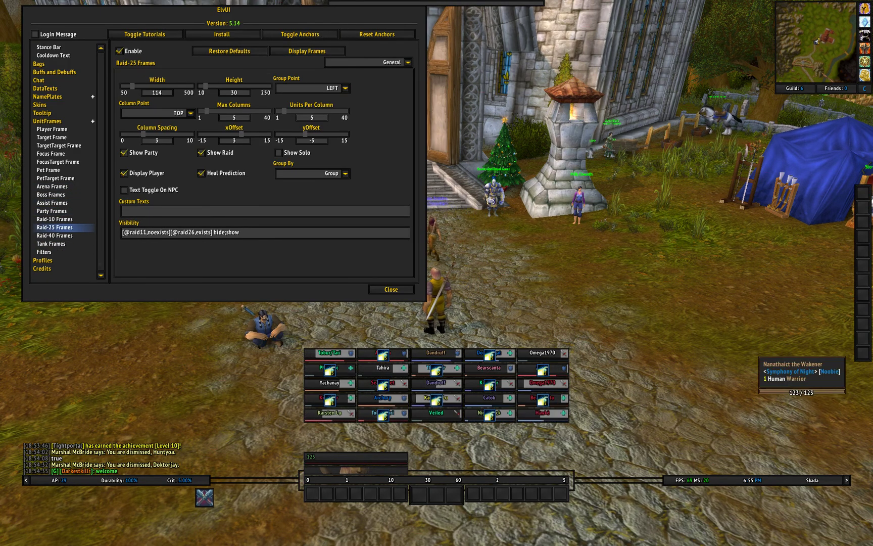
click(356, 461)
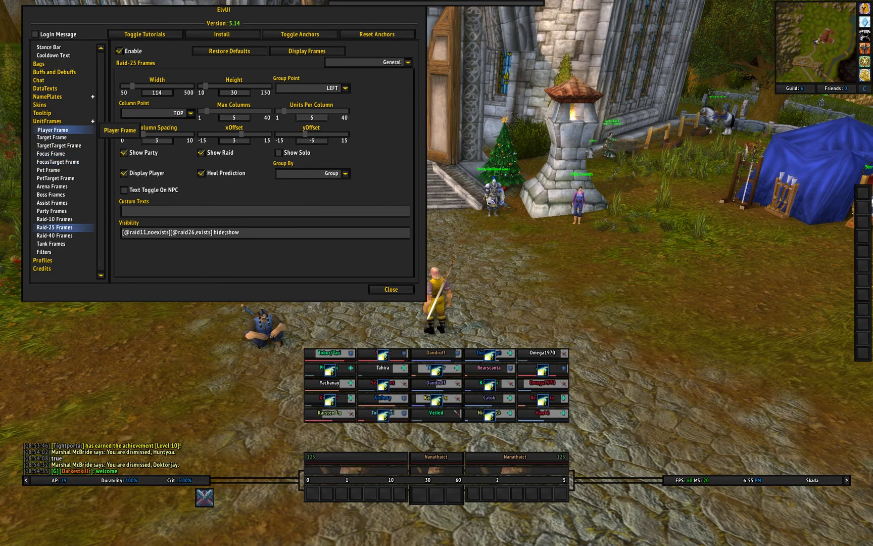
Show the test auras on the Player Frame, enable its Heal Prediction, and close the configuration
click(53, 130)
click(152, 82)
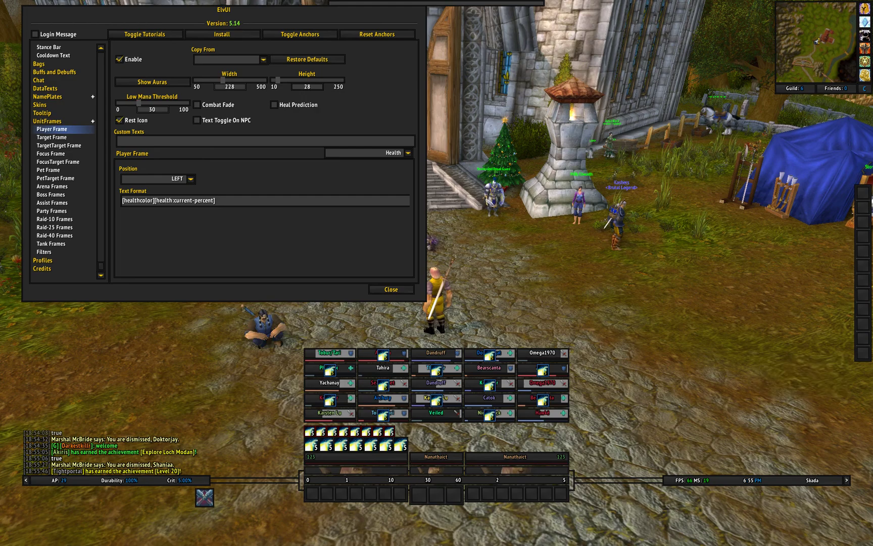
click(274, 104)
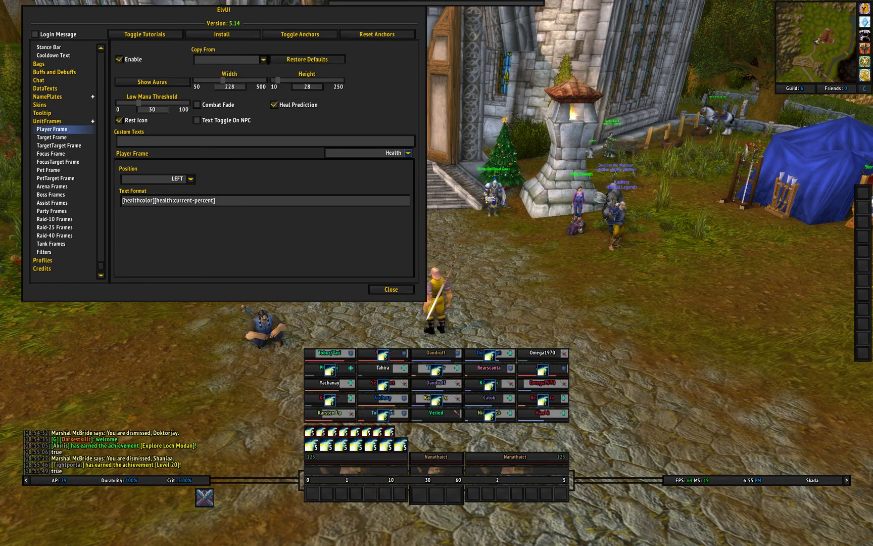
click(408, 152)
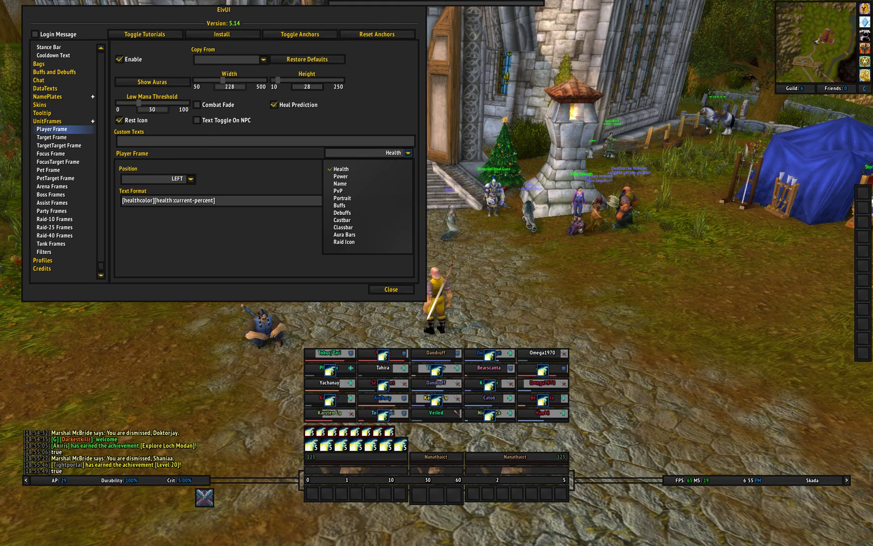
click(408, 152)
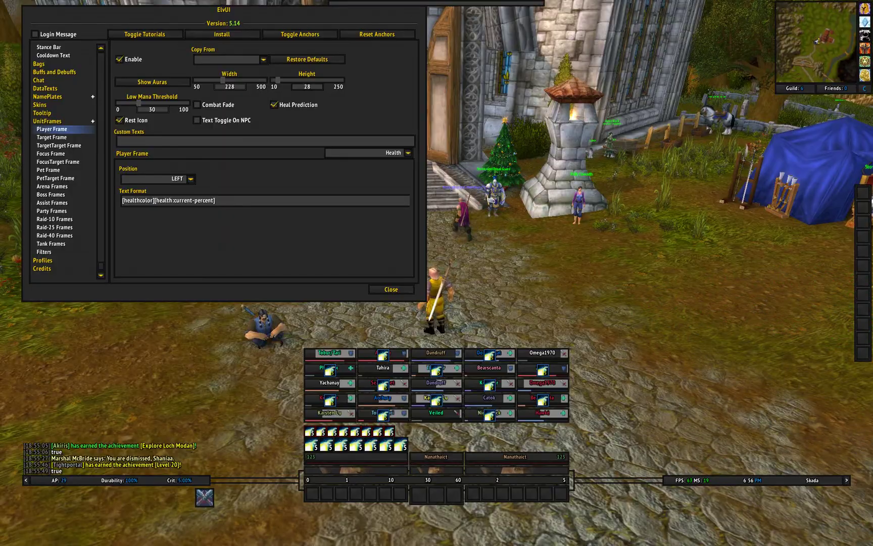
click(391, 289)
key(d)
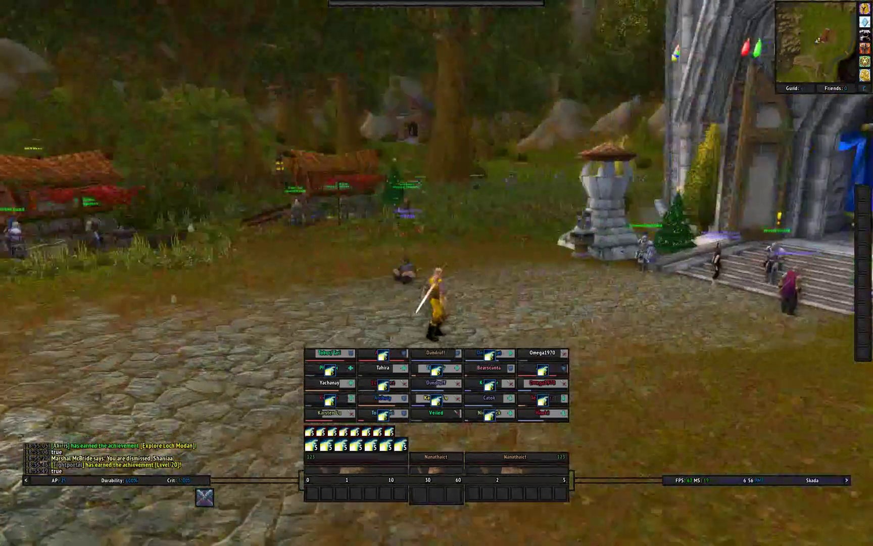
key(a)
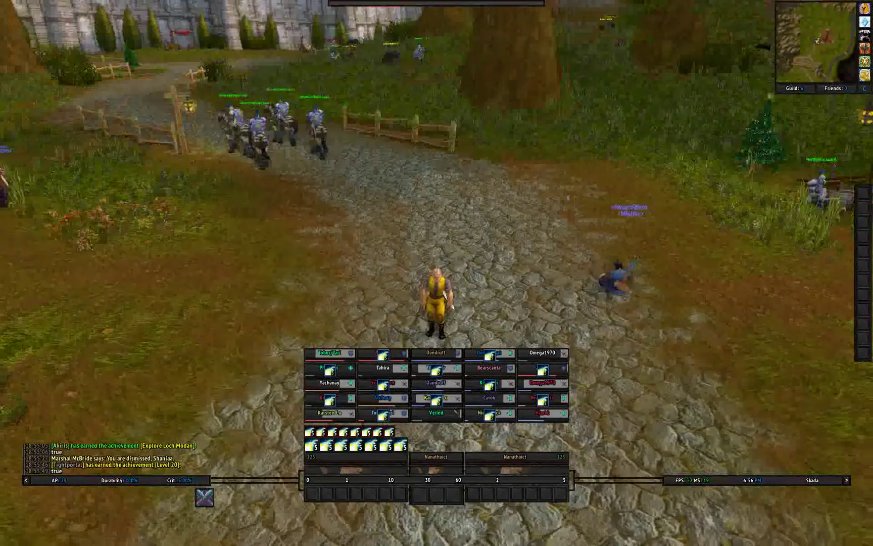
key(a)
key(a)
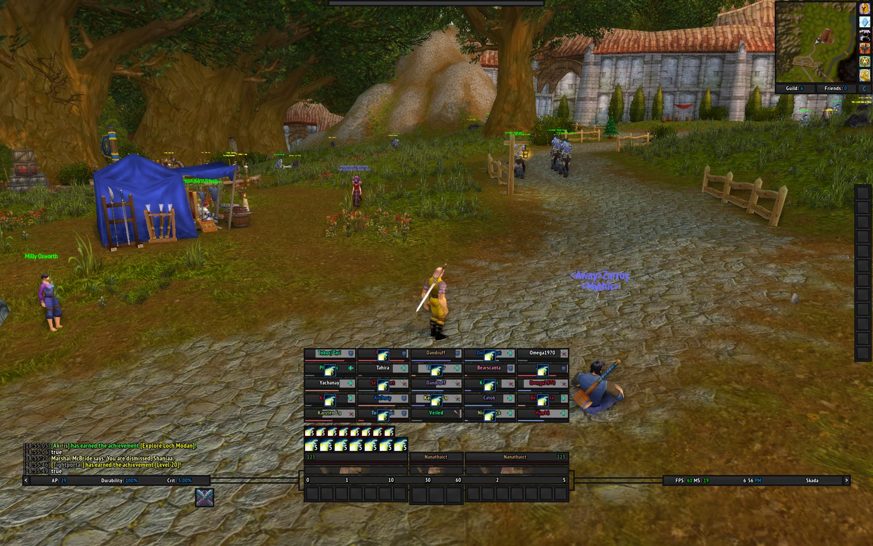
key(w)
key(a)
key(d)
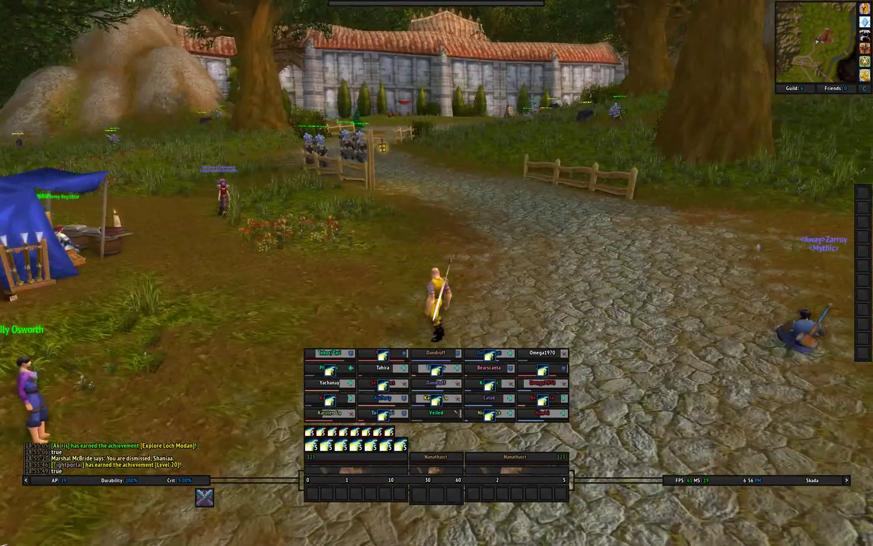
key(d)
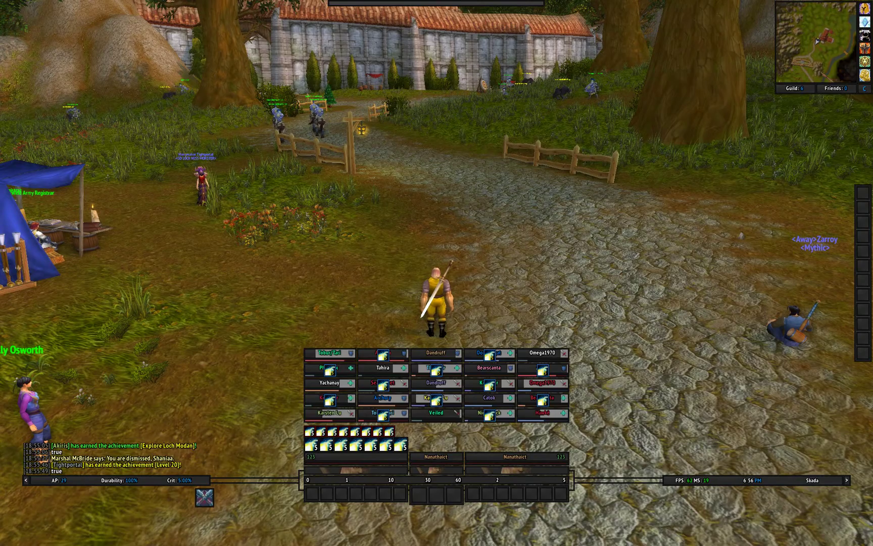
key(a)
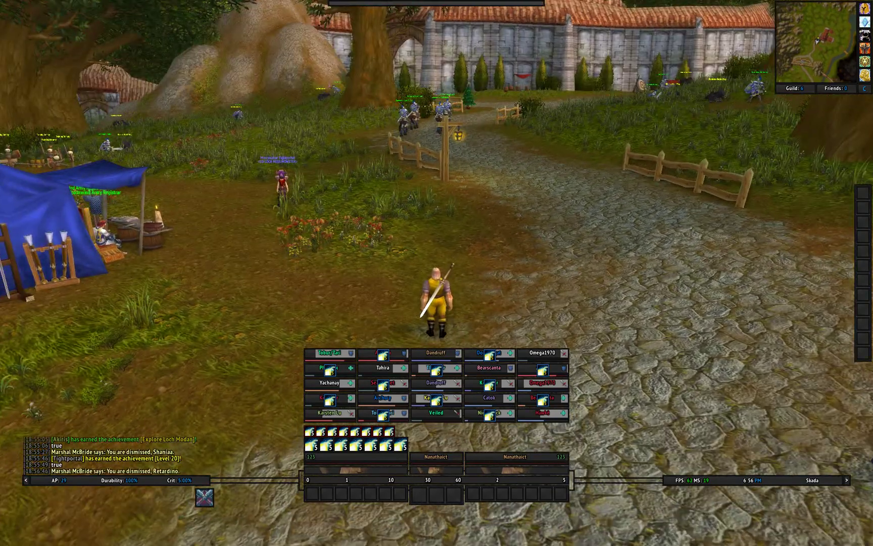
key(a)
key(d)
key(a)
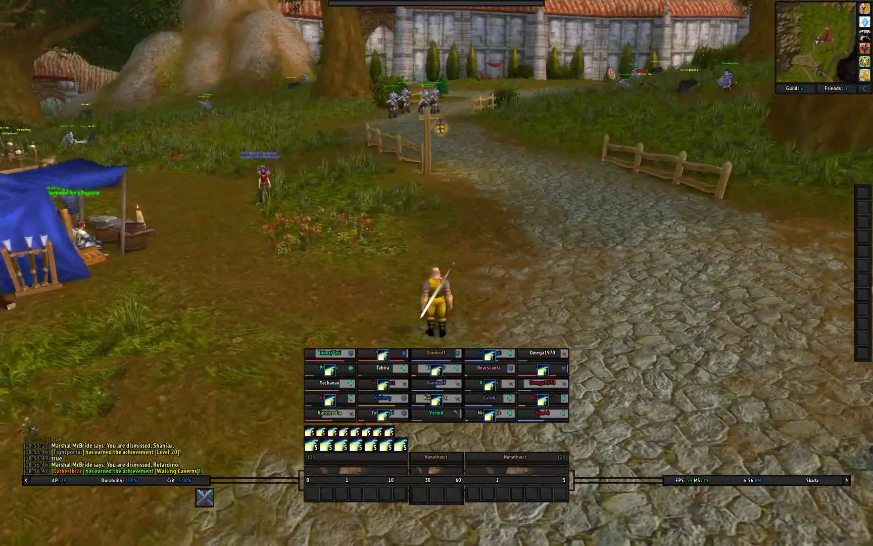